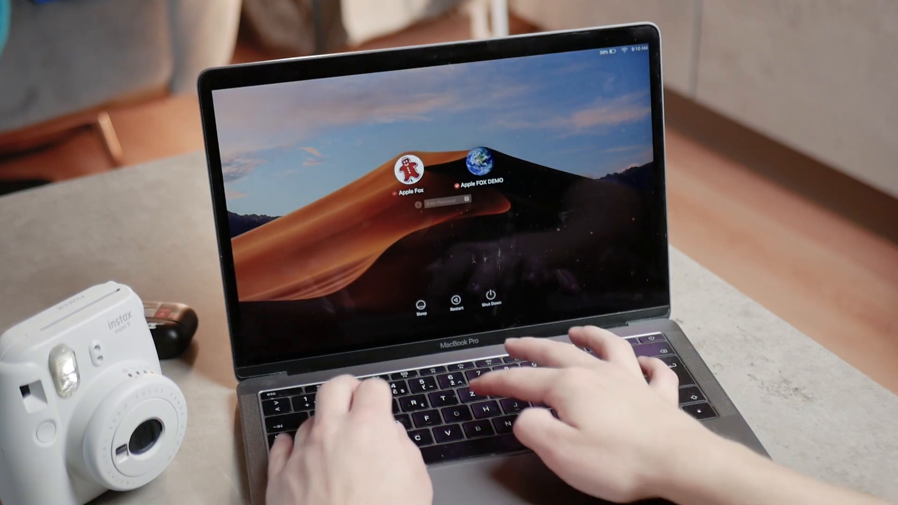
text(••••)
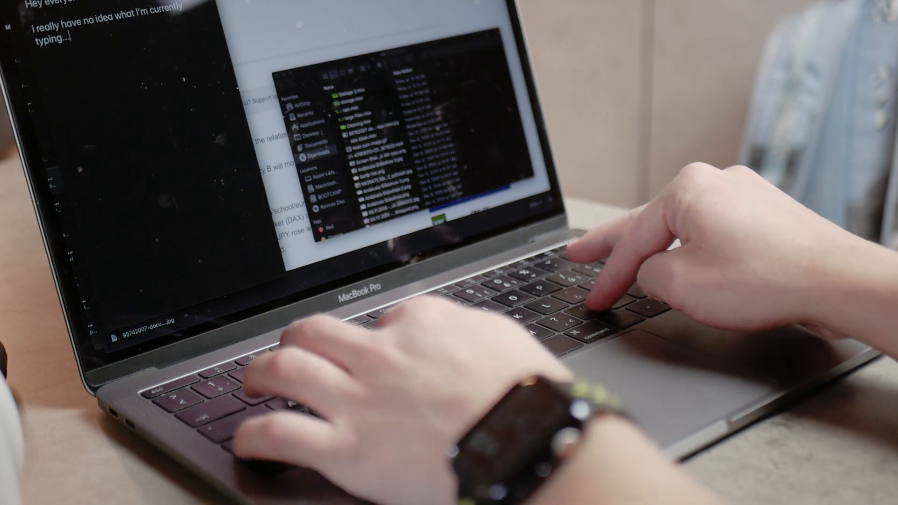
text(. funn)
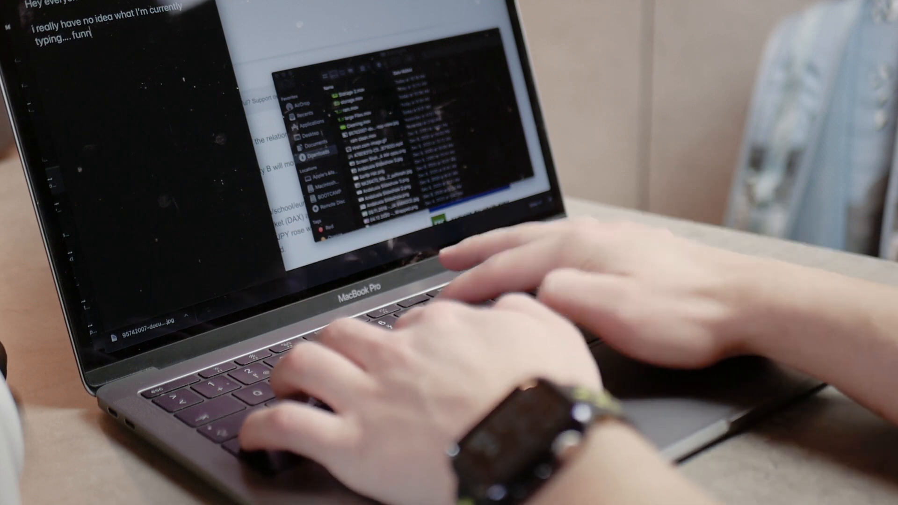
text(y rig)
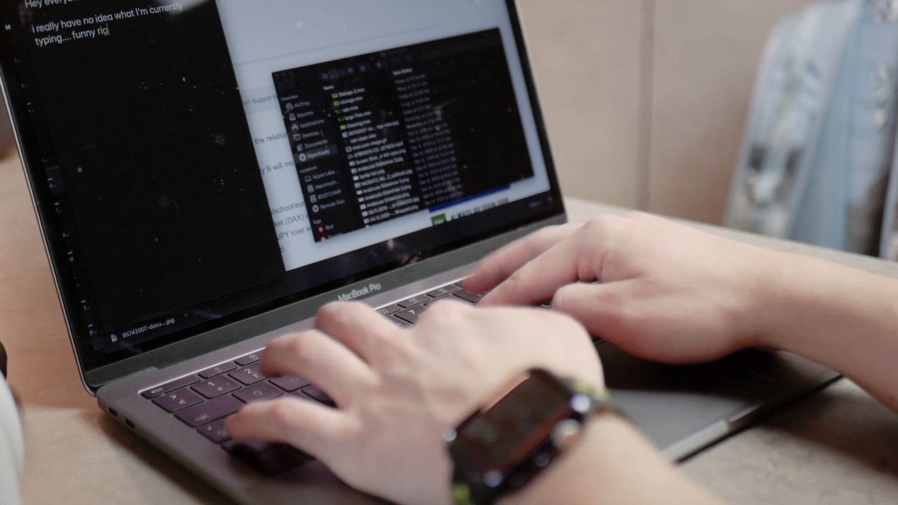
text(ht?)
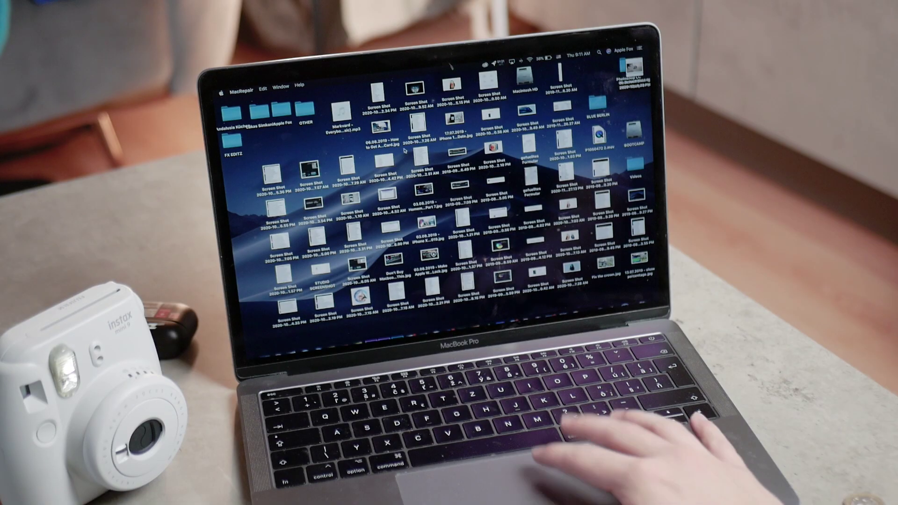
Show the Mission Control overview of all four desktops
key(ctrl+Up)
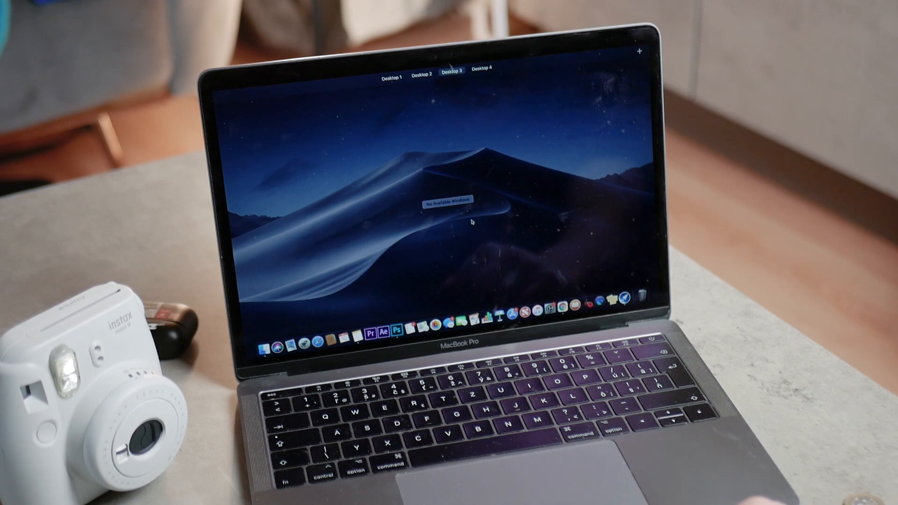
View this Mac's specs summary and the Storage breakdown of Macintosh HD
click(472, 223)
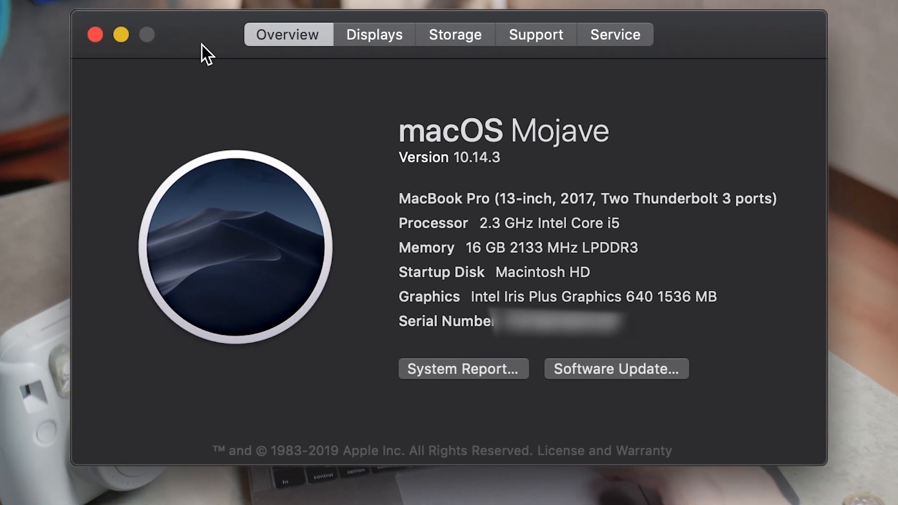
click(449, 38)
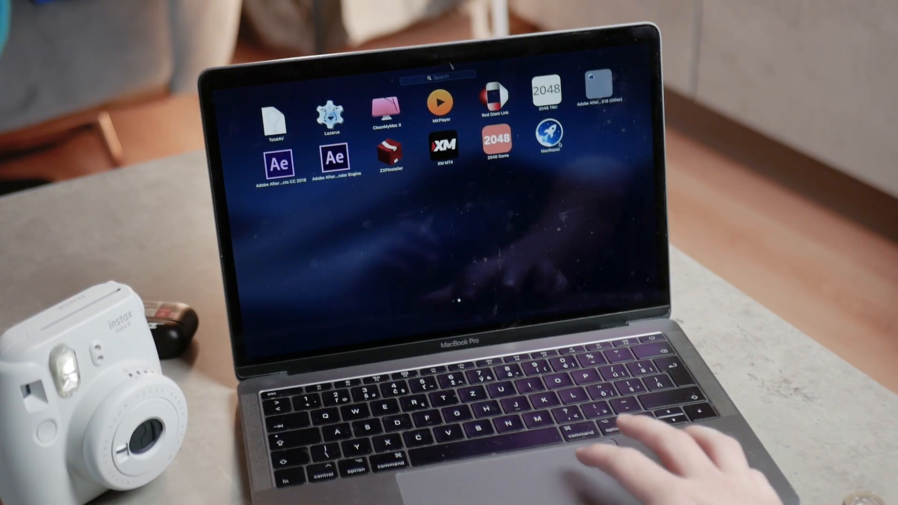
Launch MacRepair from Launchpad to reach its welcome screen
key(alt)
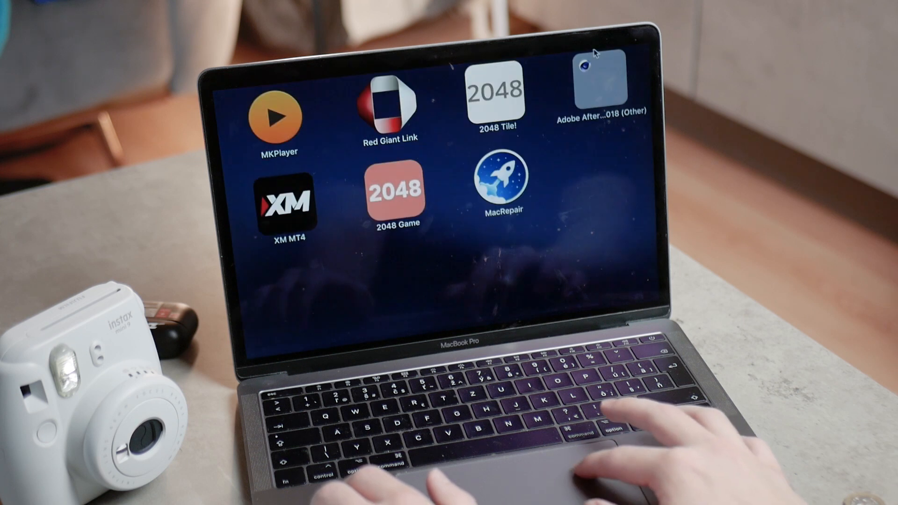
click(505, 186)
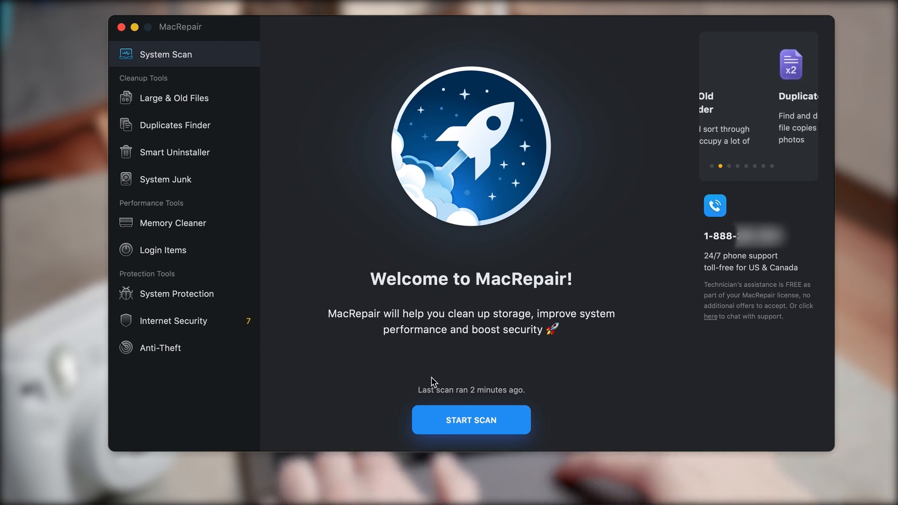
Run a full system scan reporting 310 items and 4.7 GB of junk
click(449, 421)
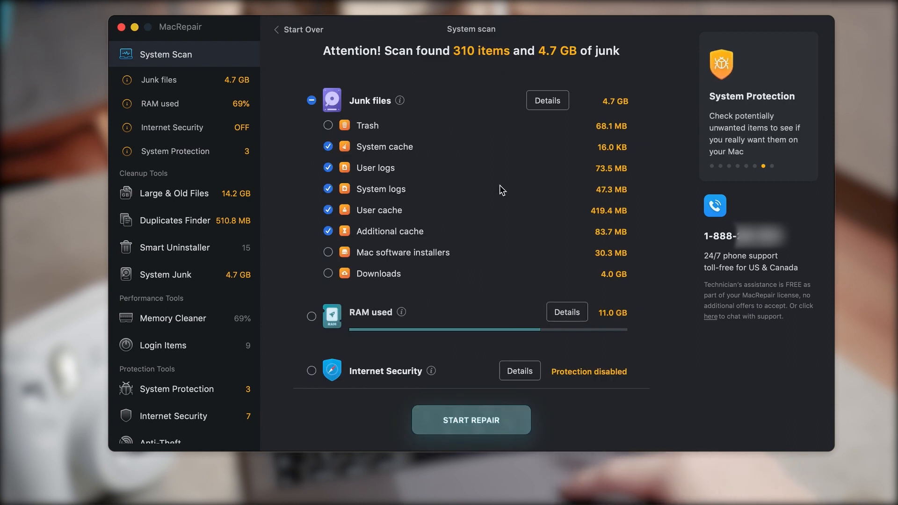
scroll(426, 252, down, 3)
scroll(426, 252, up, 3)
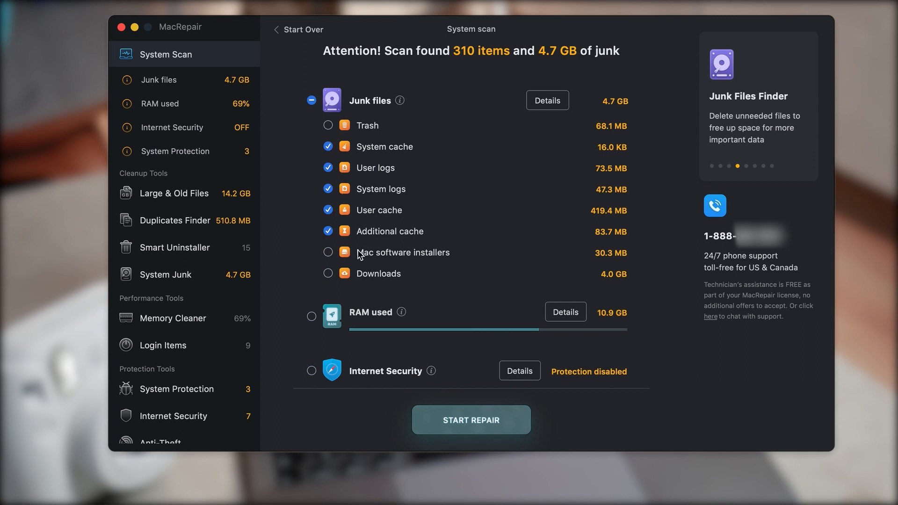
scroll(430, 206, down, 4)
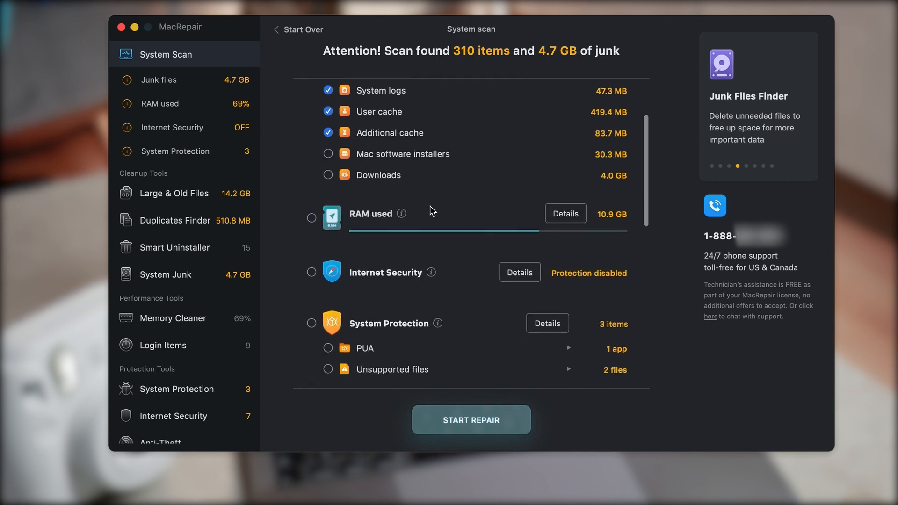
scroll(431, 206, down, 1)
scroll(431, 206, up, 5)
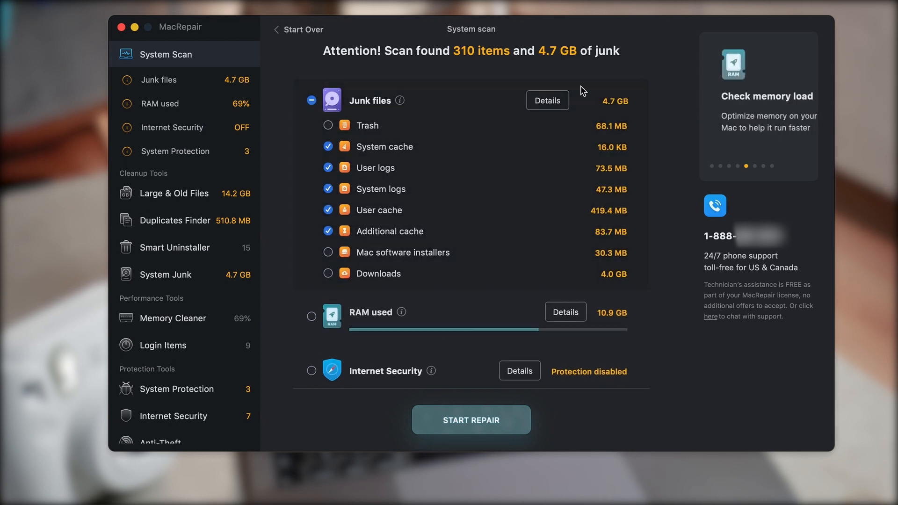
Remove the listed System Junk including Trash files, authorizing with the admin password
click(547, 101)
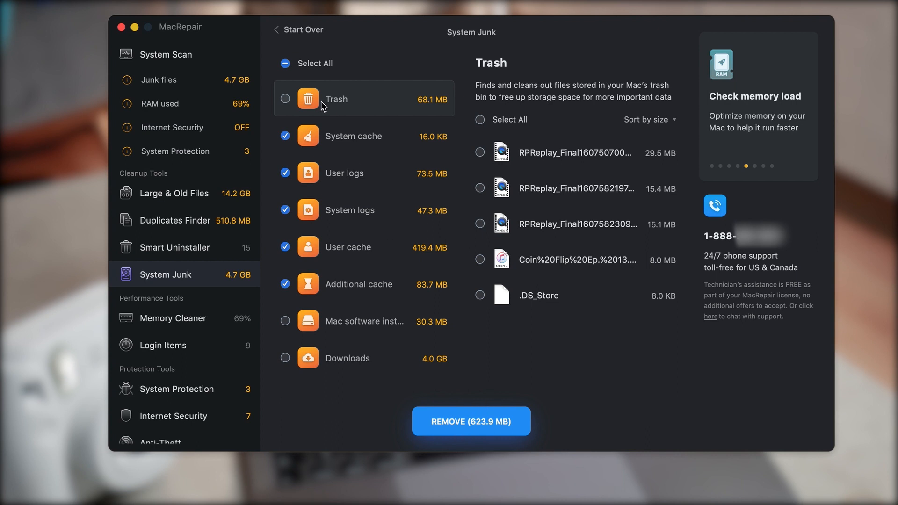
click(285, 99)
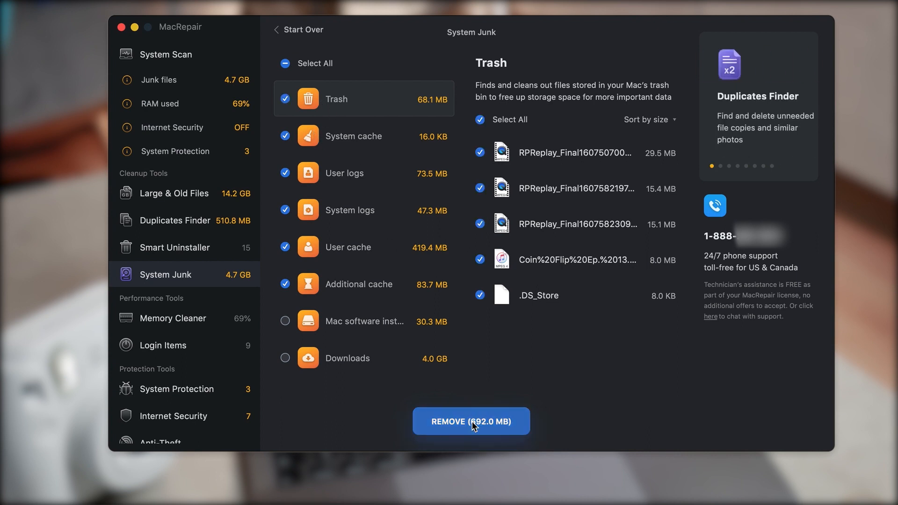
click(473, 422)
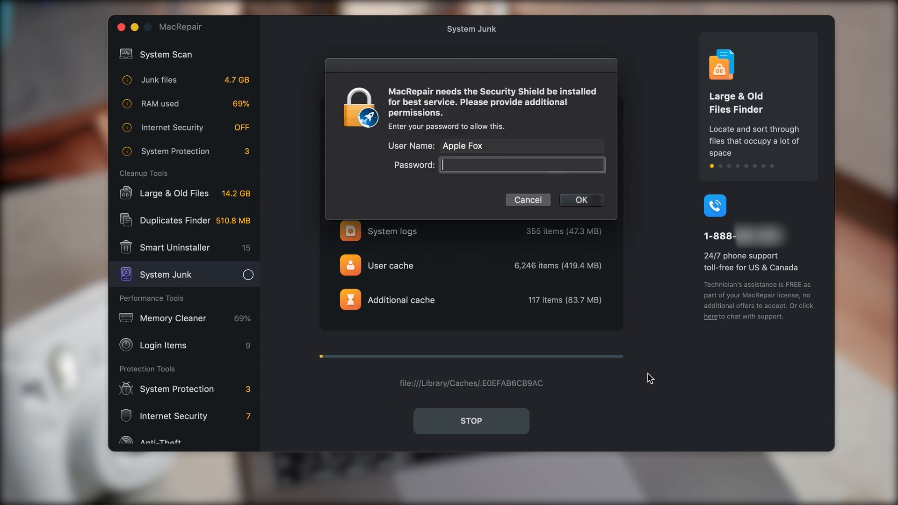
text(•)
key(Return)
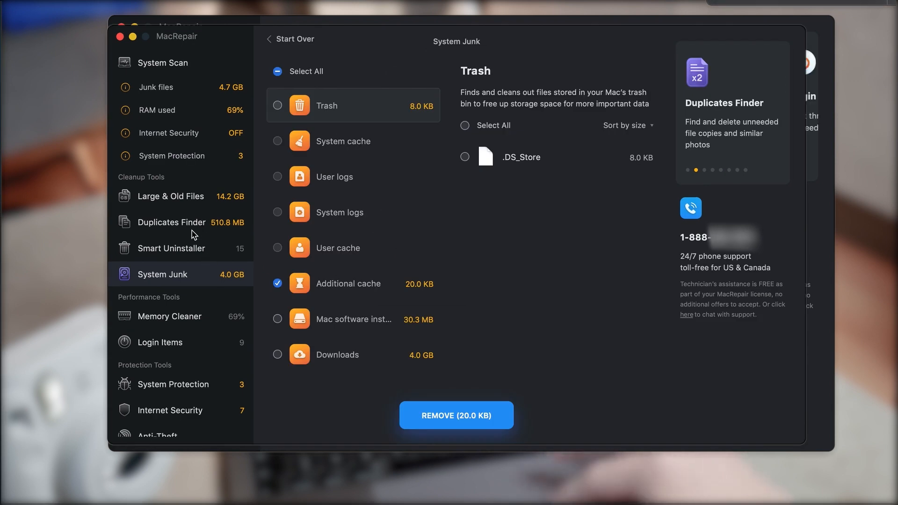
In Duplicates Finder, mark copies of New Recording 74.m4a and the Drake MP3 for removal
click(174, 220)
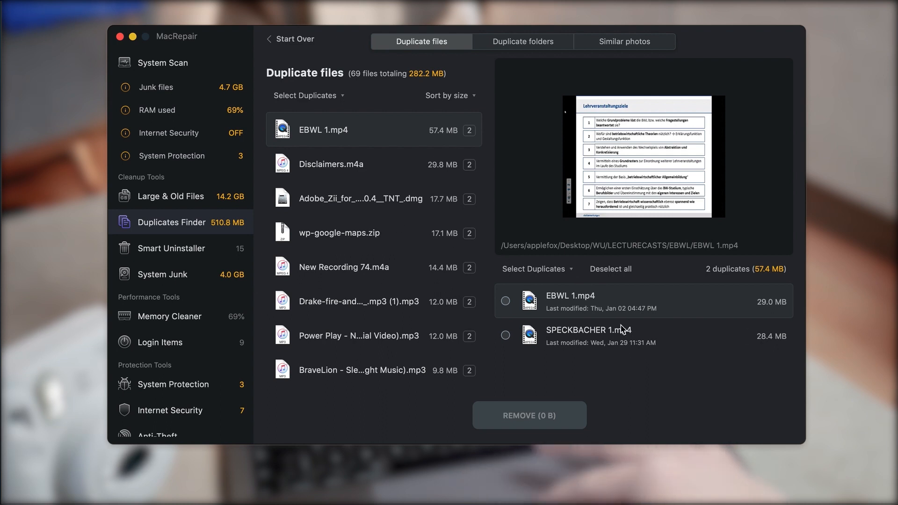
click(385, 274)
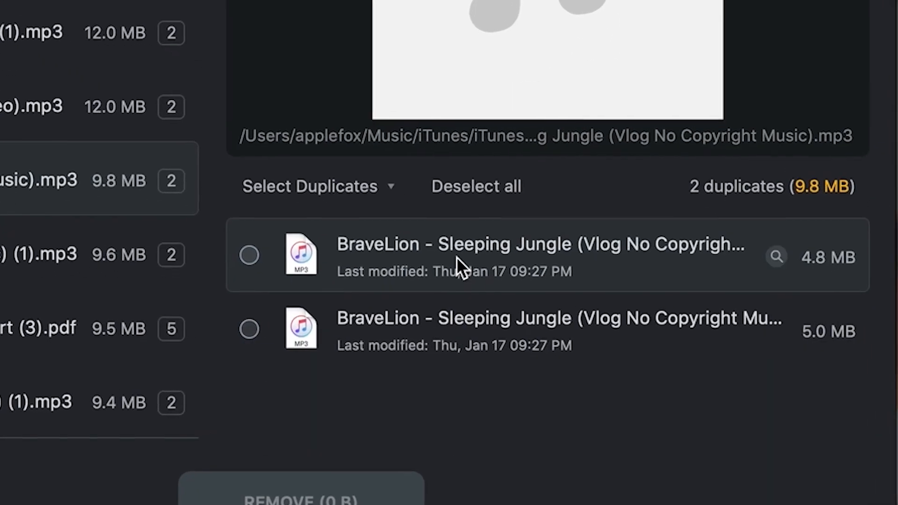
key(Up)
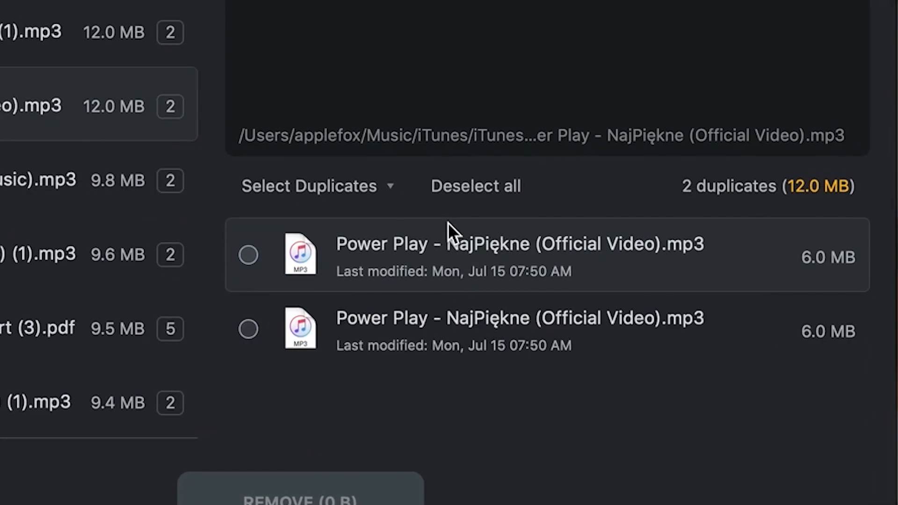
key(Up)
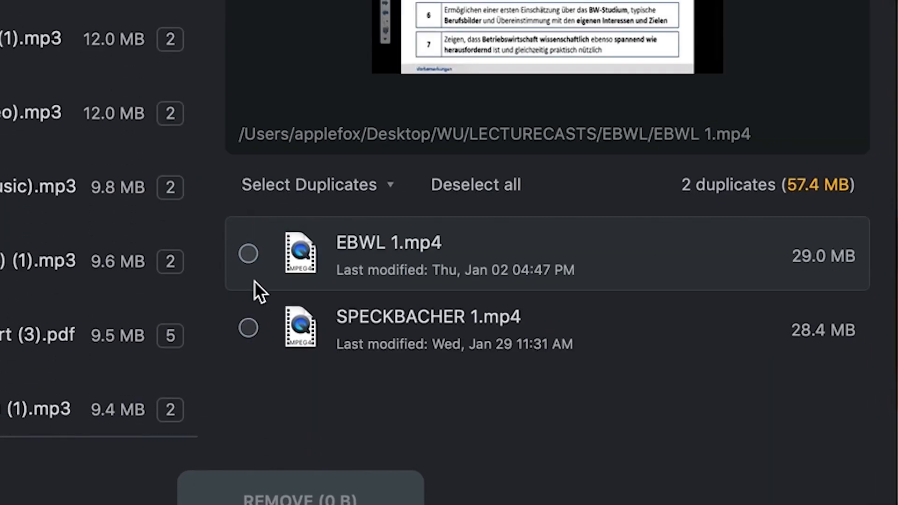
key(Up)
click(250, 253)
key(Up)
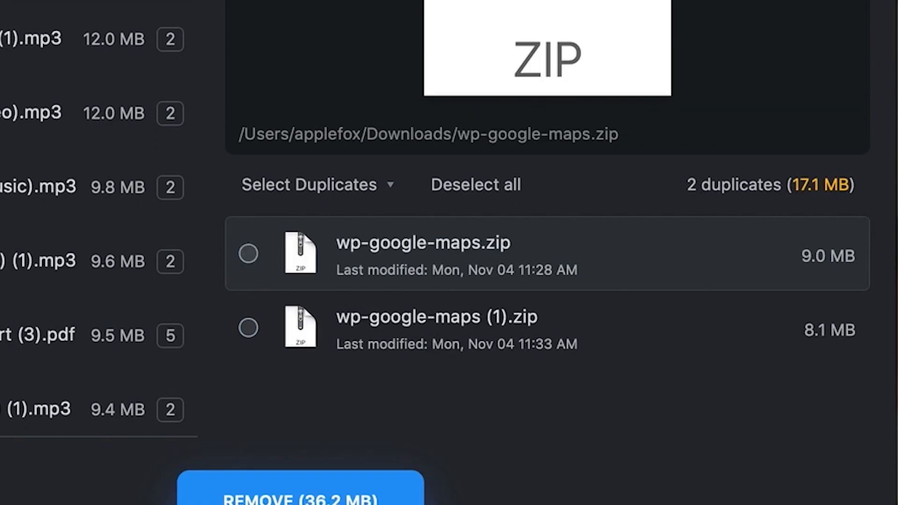
key(Up)
click(249, 251)
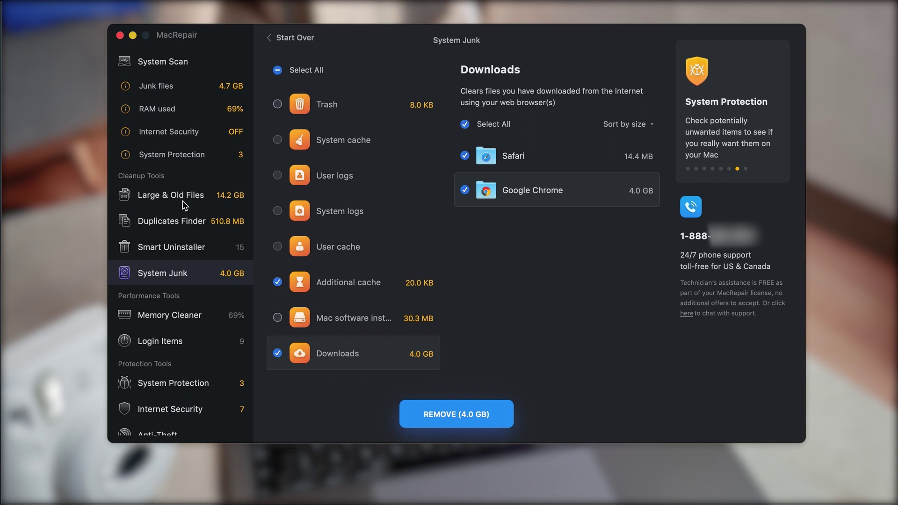
Switch to the Large & Old Files list
click(180, 194)
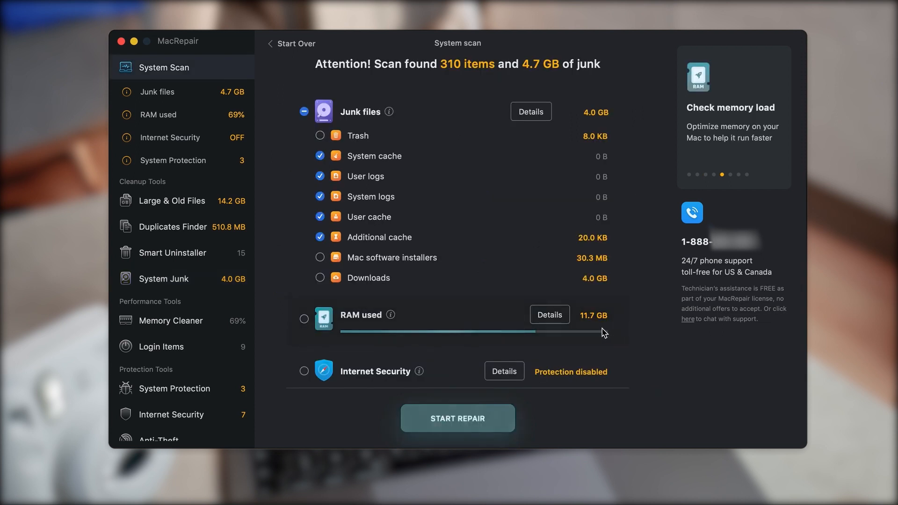
View Memory Cleaner's usage details (73% used) and the running apps and processes list
click(551, 317)
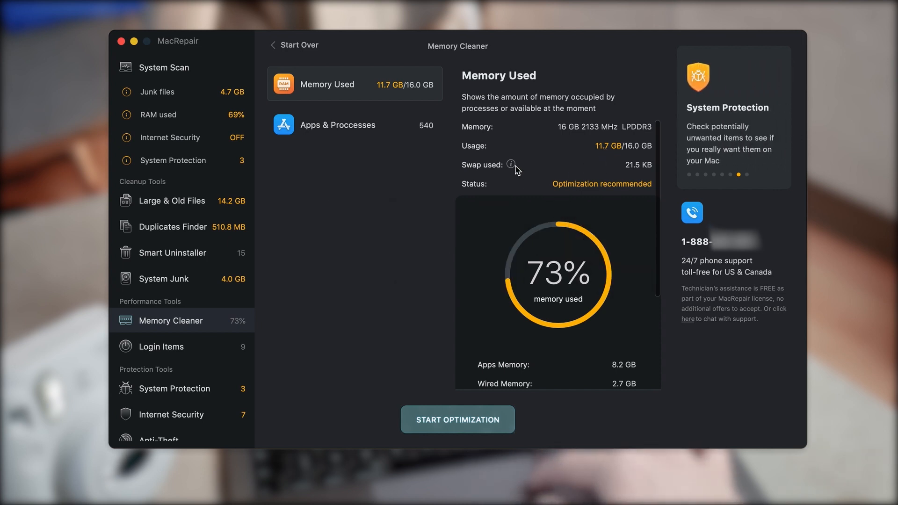
click(402, 132)
scroll(519, 225, down, 1)
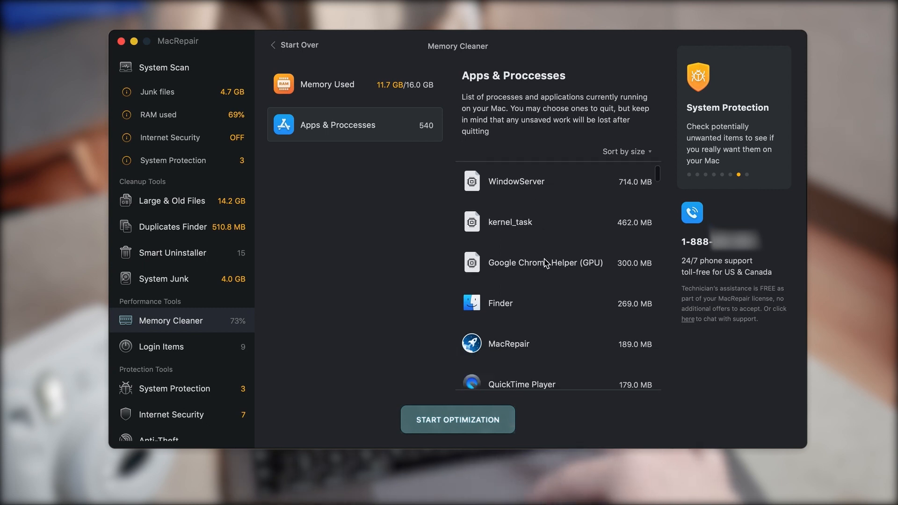
scroll(540, 259, up, 1)
scroll(545, 263, down, 2)
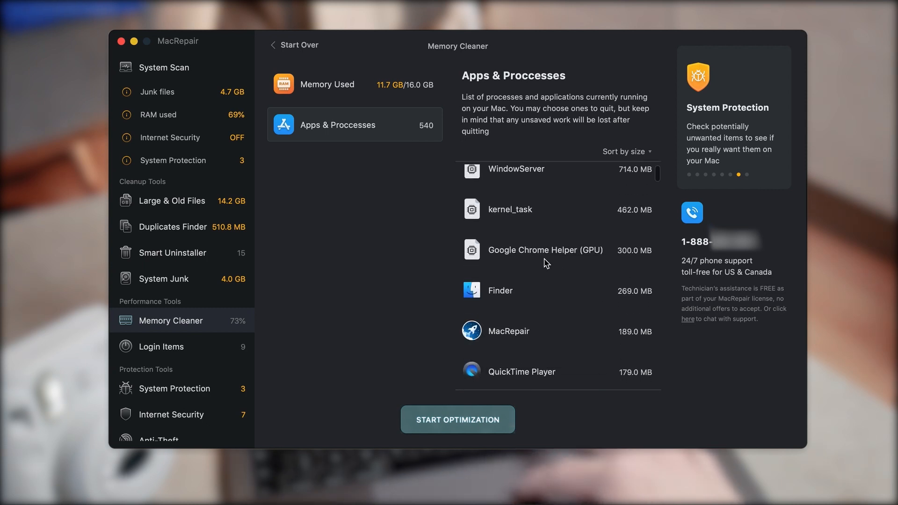
scroll(546, 264, down, 3)
scroll(546, 263, down, 1)
scroll(547, 263, down, 2)
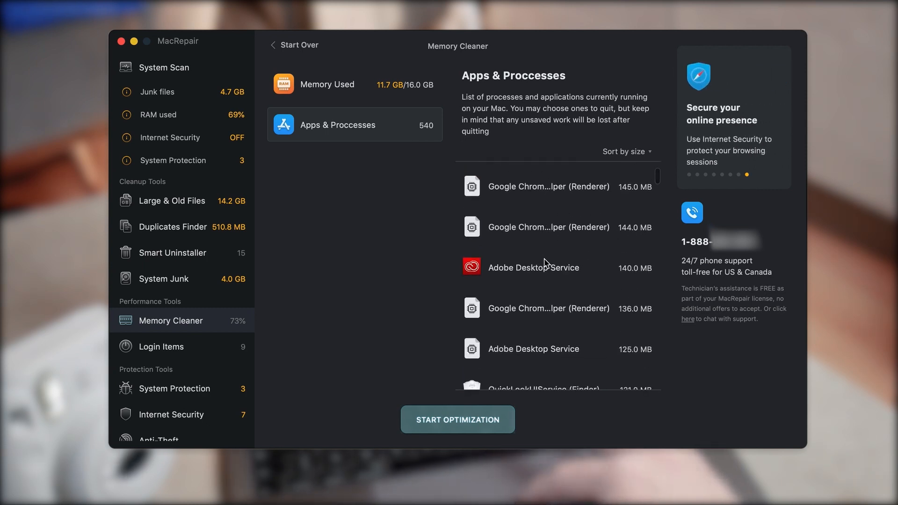
scroll(547, 263, down, 4)
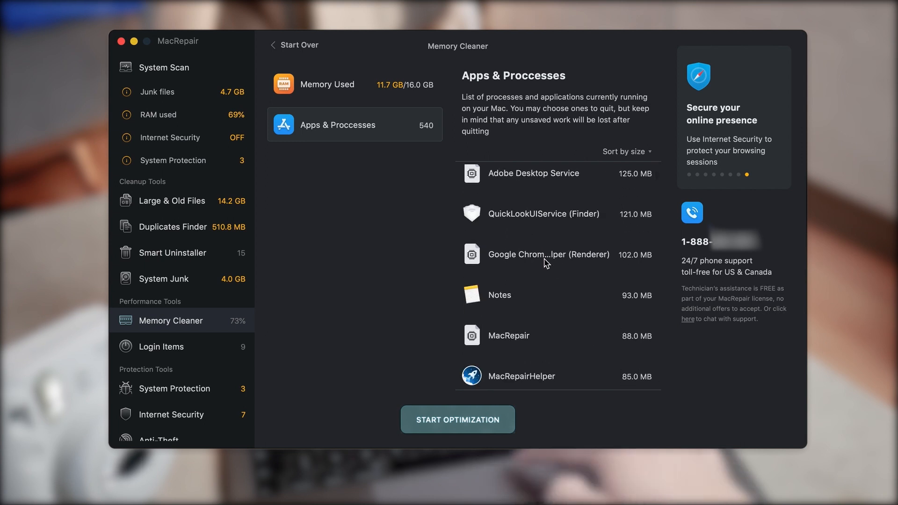
scroll(546, 264, down, 4)
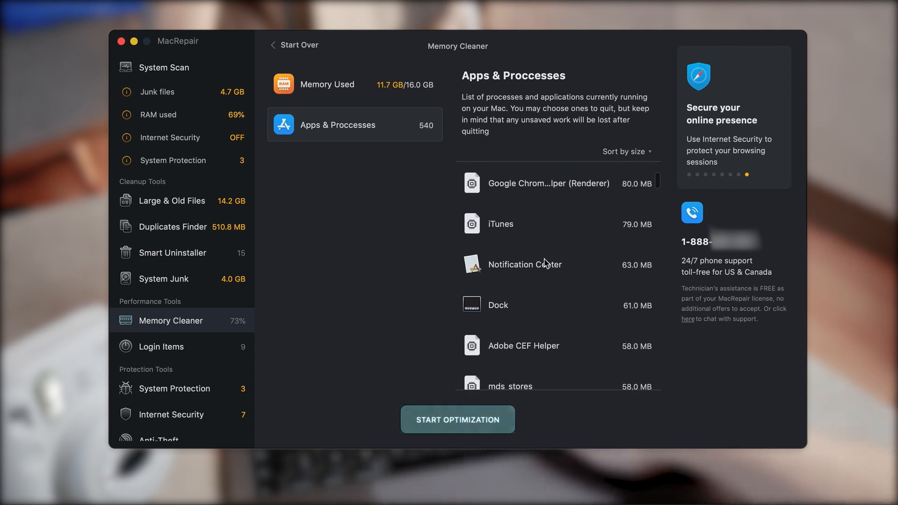
scroll(546, 263, down, 4)
scroll(546, 263, down, 4)
scroll(546, 264, down, 4)
scroll(545, 264, down, 4)
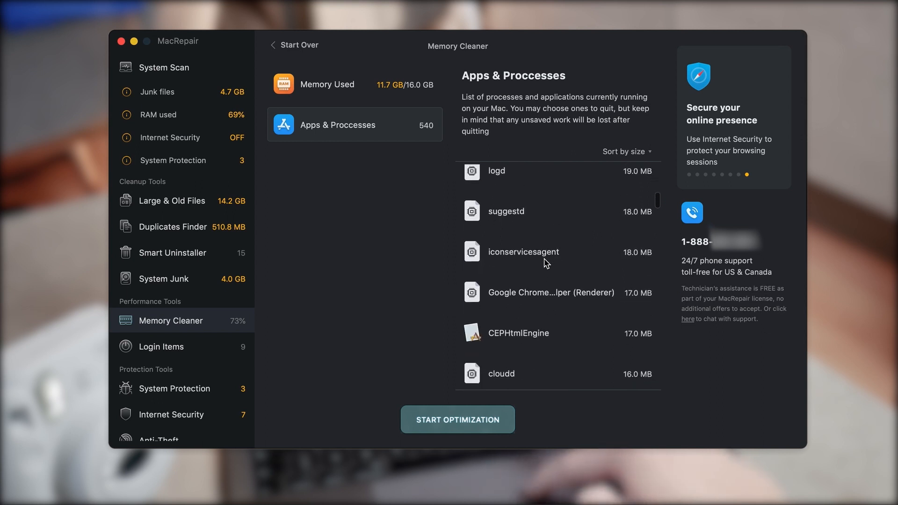
scroll(546, 262, down, 4)
scroll(546, 253, down, 4)
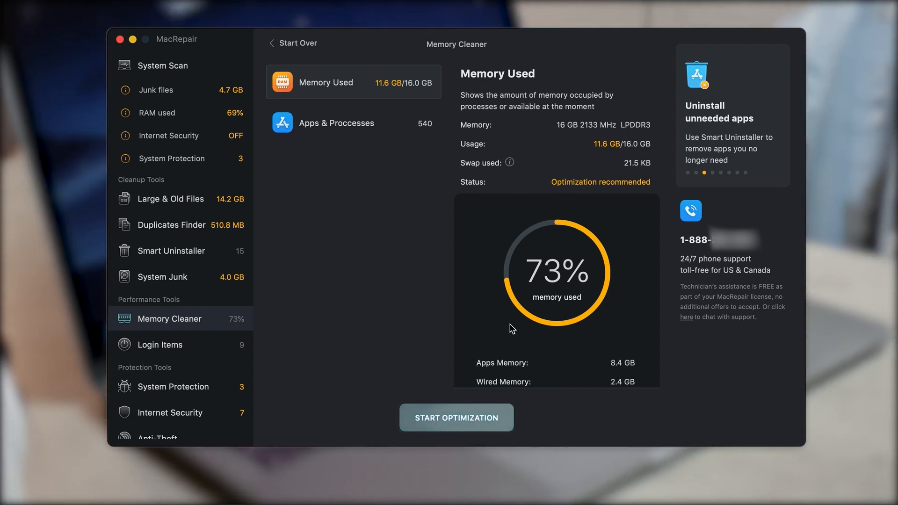
Optimize memory, lowering usage from 73% to 56%
click(456, 418)
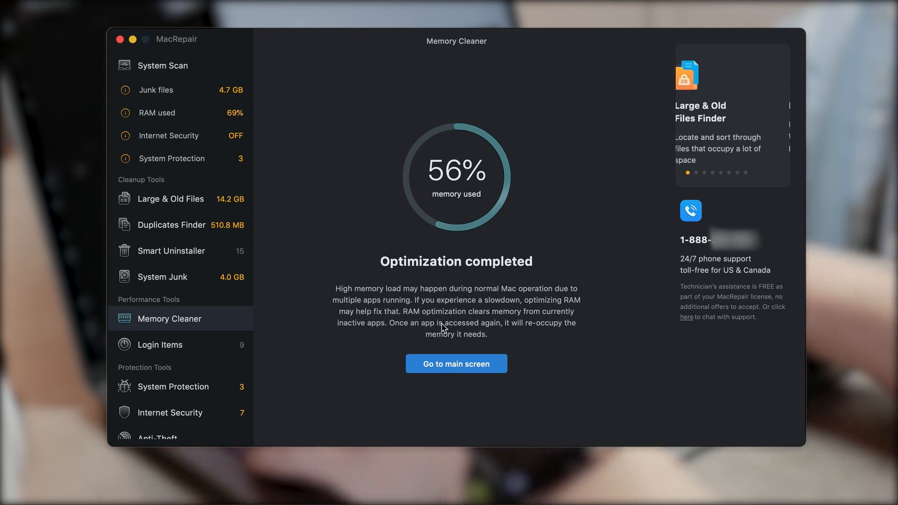
Return to the Memory Cleaner start screen and start a fresh memory scan
click(455, 366)
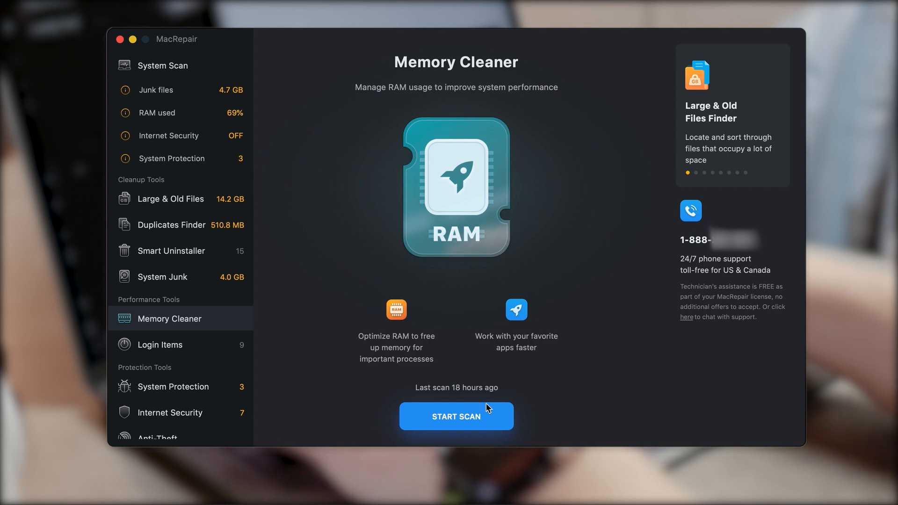
click(495, 423)
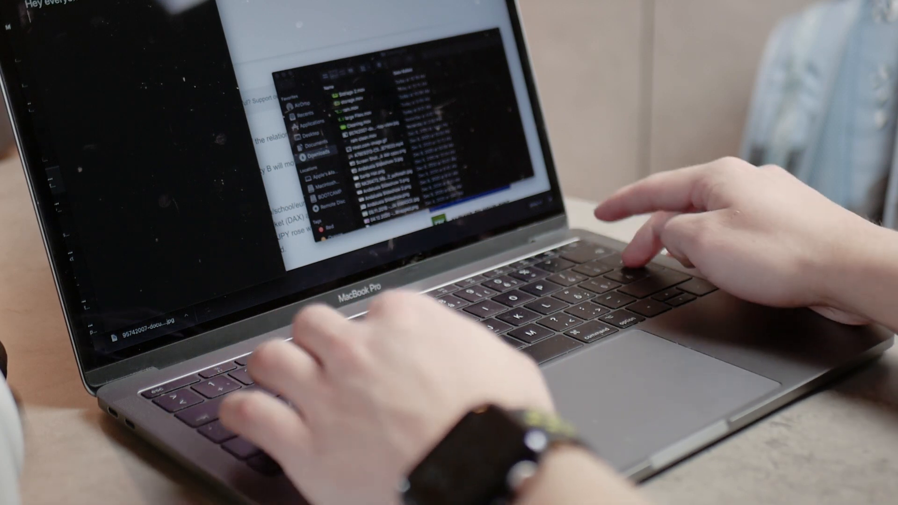
text(i really have no idea)
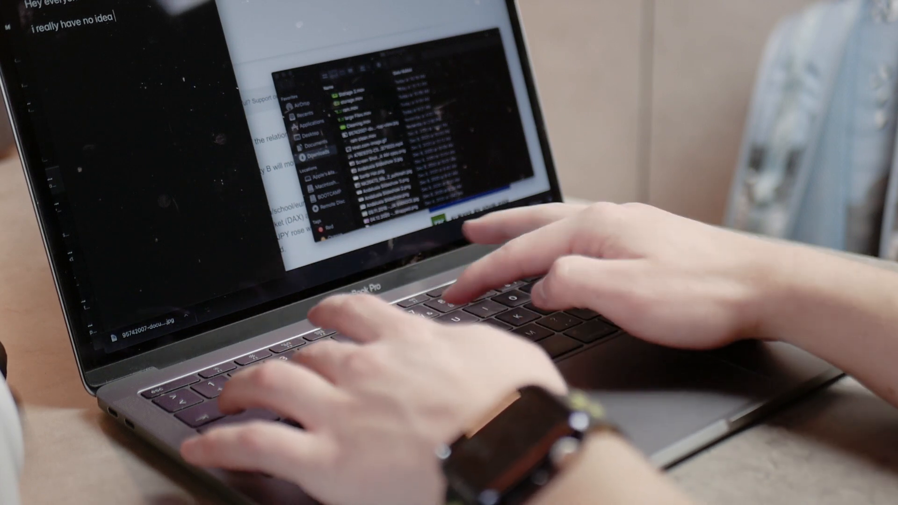
text(what I'm curren)
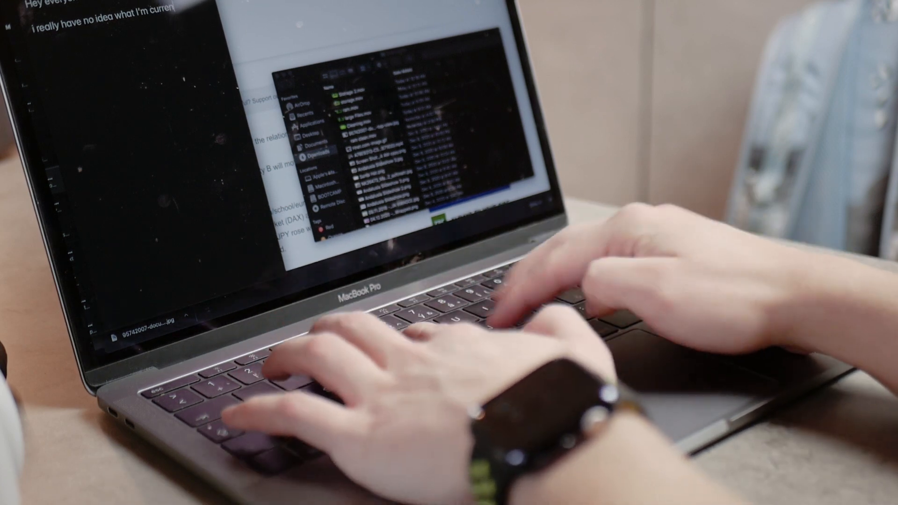
text(tly typing)
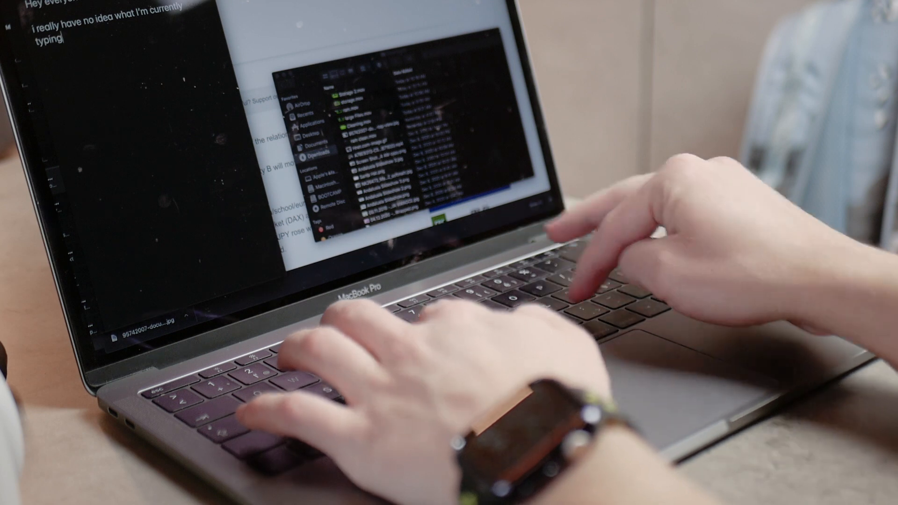
text(.... fu)
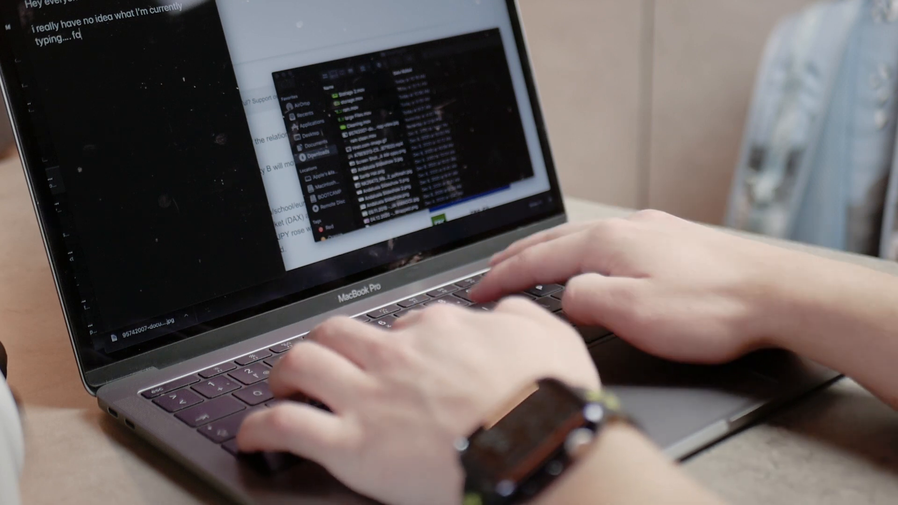
text(nny)
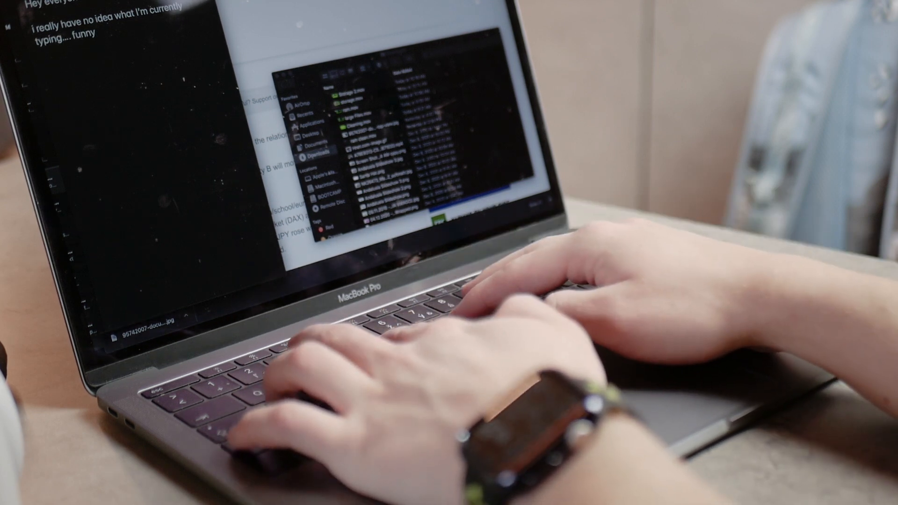
text( right?)
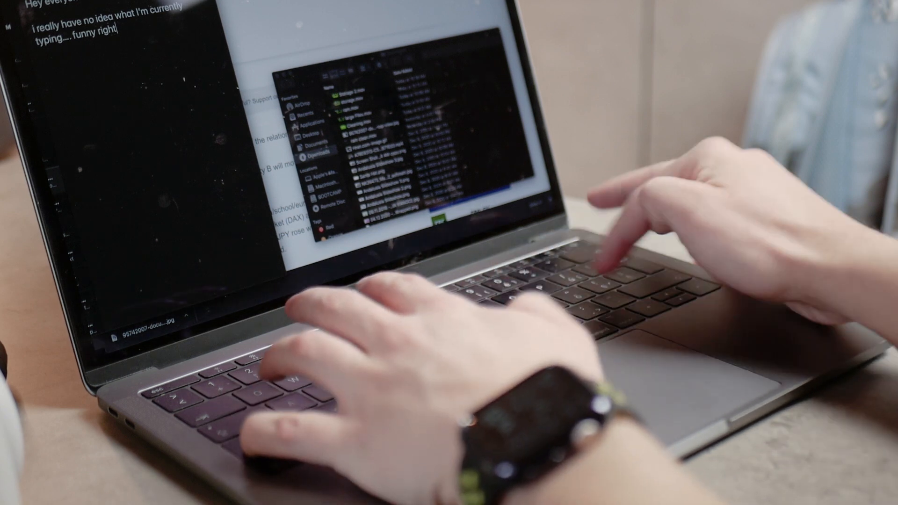
Finish the casual lines ending with "I guess" and bring up the emoji picker
key(Return)
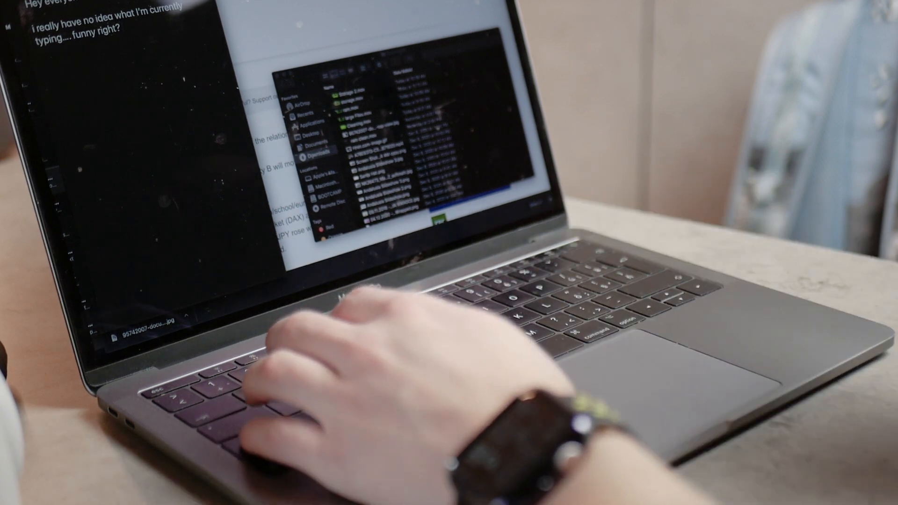
text(I uh)
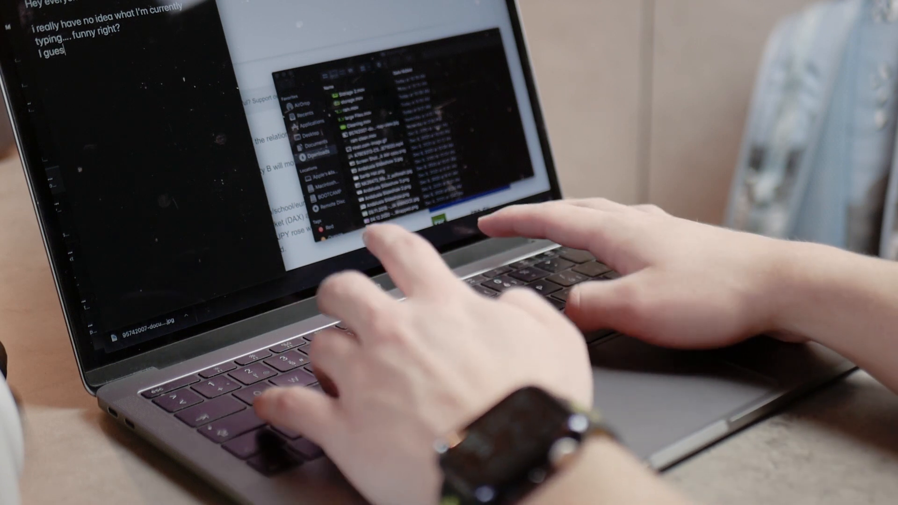
text(s)
key(ctrl+super+space)
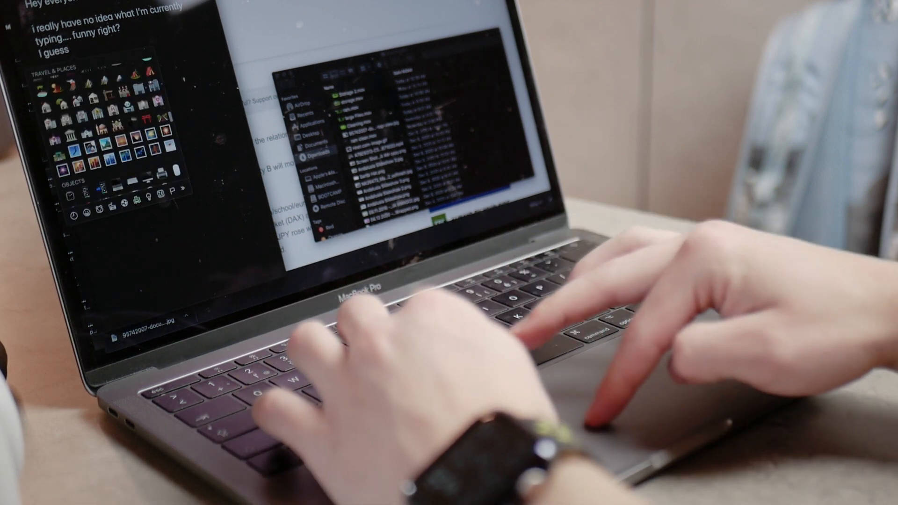